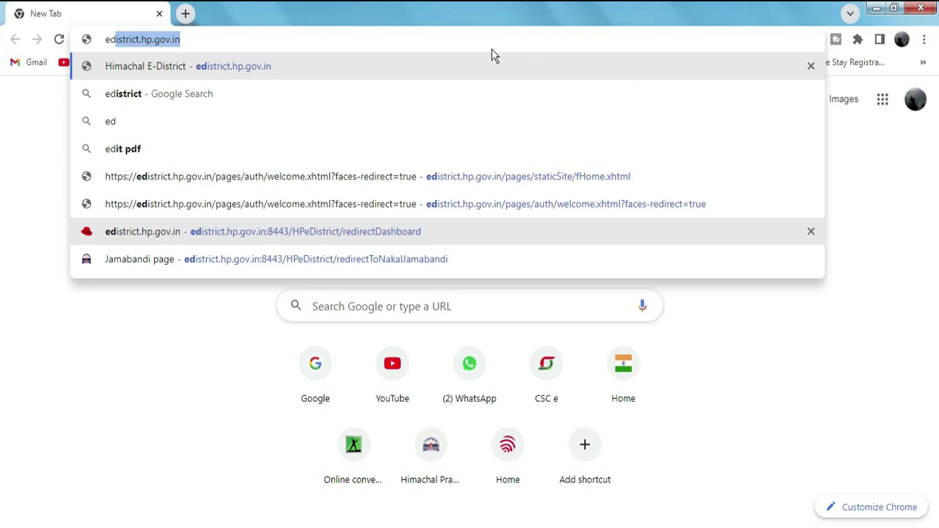
# Open the edistrict.hp.gov.in site, dismiss the announcement pop-up and go to the citizen login form.
pyautogui.press('Return')
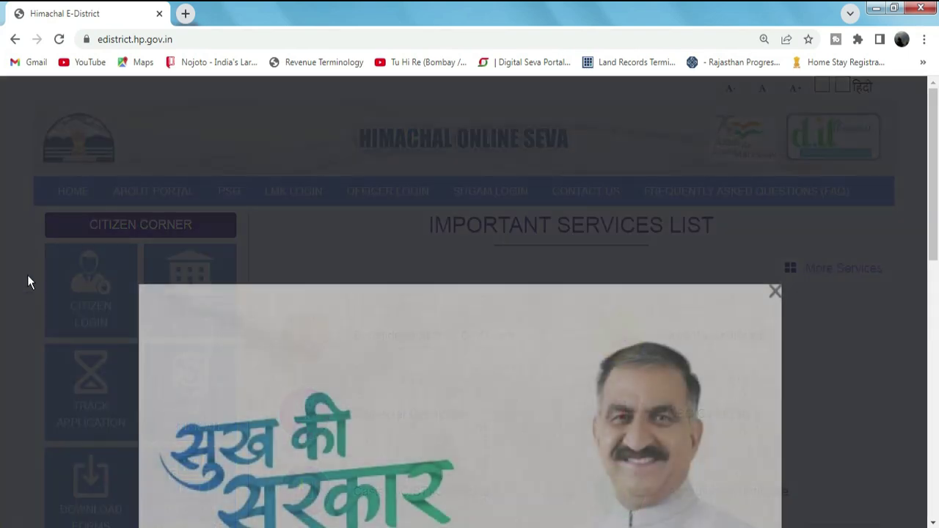
pyautogui.click(26, 275)
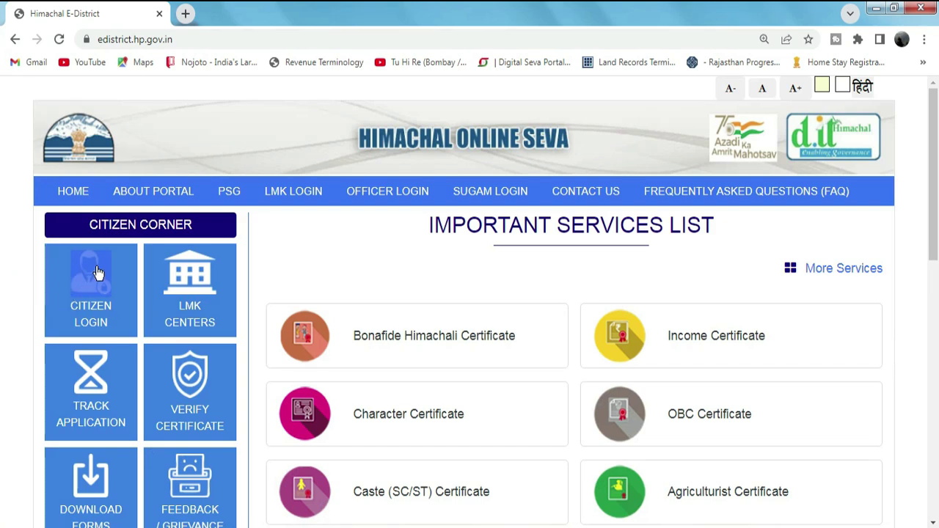
pyautogui.click(89, 304)
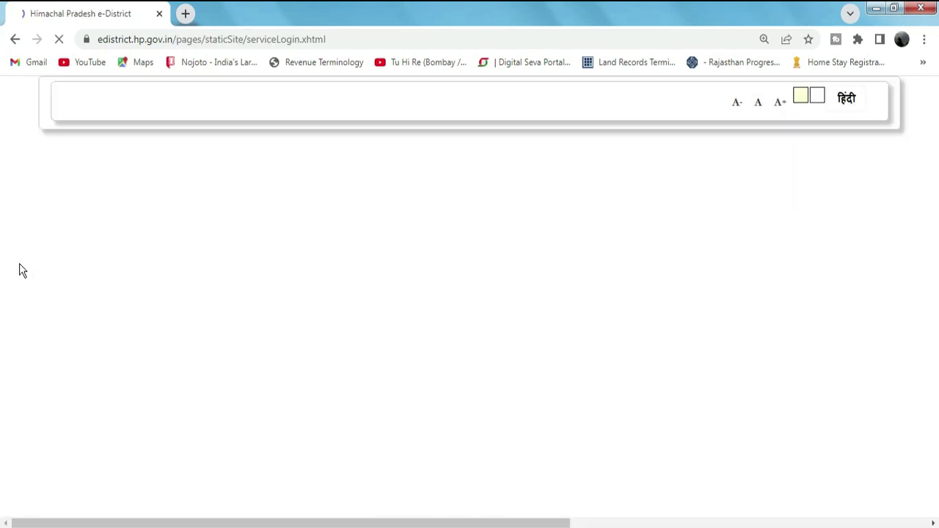
pyautogui.click(19, 263)
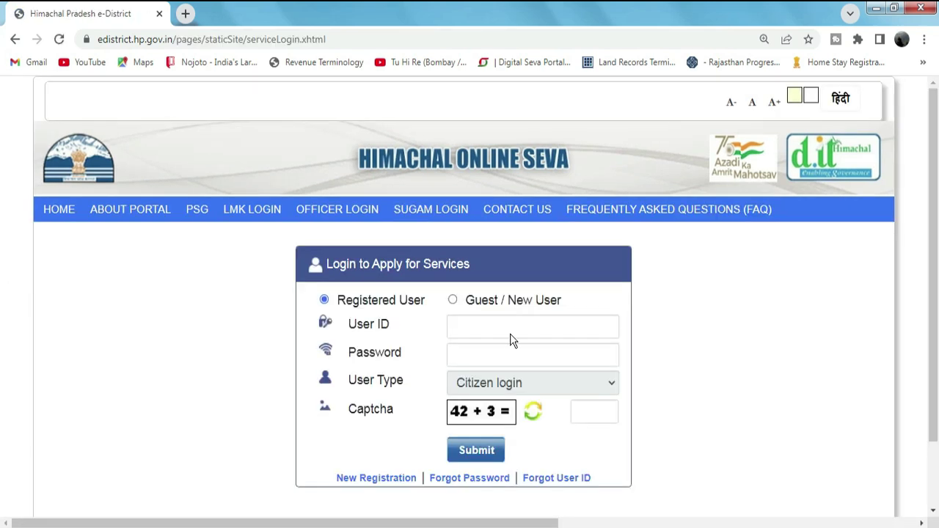
# Sign in as a registered citizen using the user ID, the account password and the captcha answer.
pyautogui.click(607, 404)
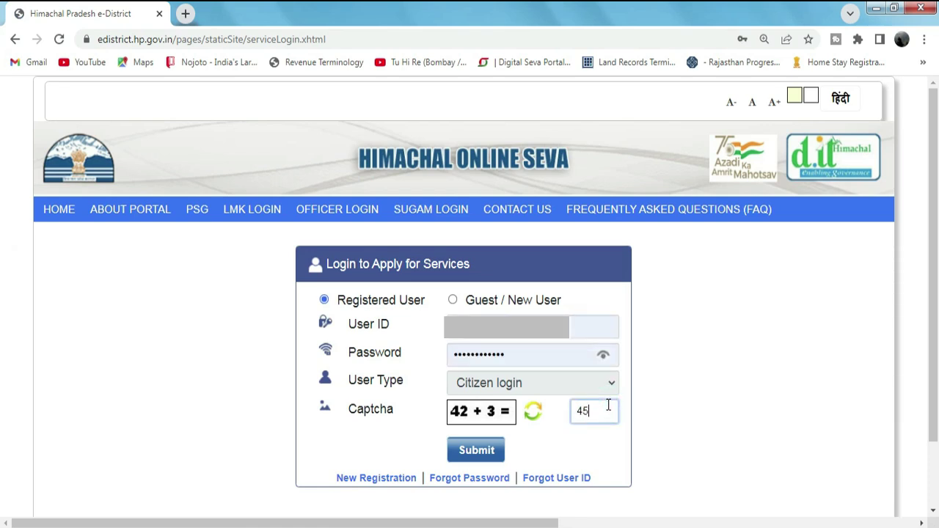
pyautogui.click(481, 450)
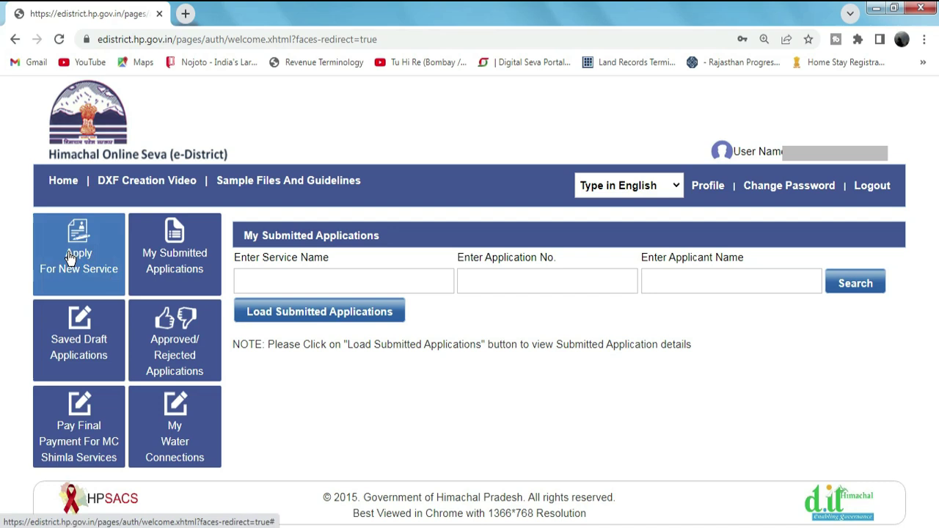
# Apply for a new service by starting a new Application for Character Certificate.
pyautogui.click(70, 257)
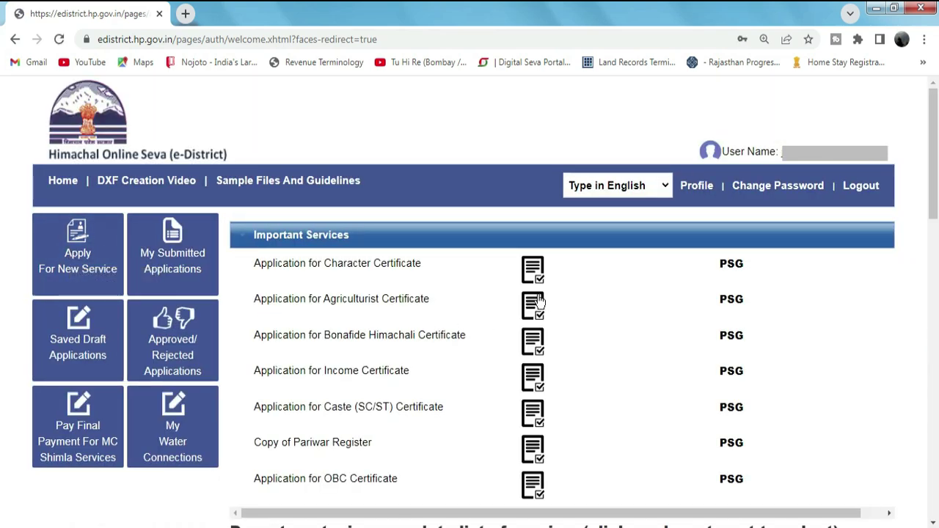
pyautogui.click(530, 266)
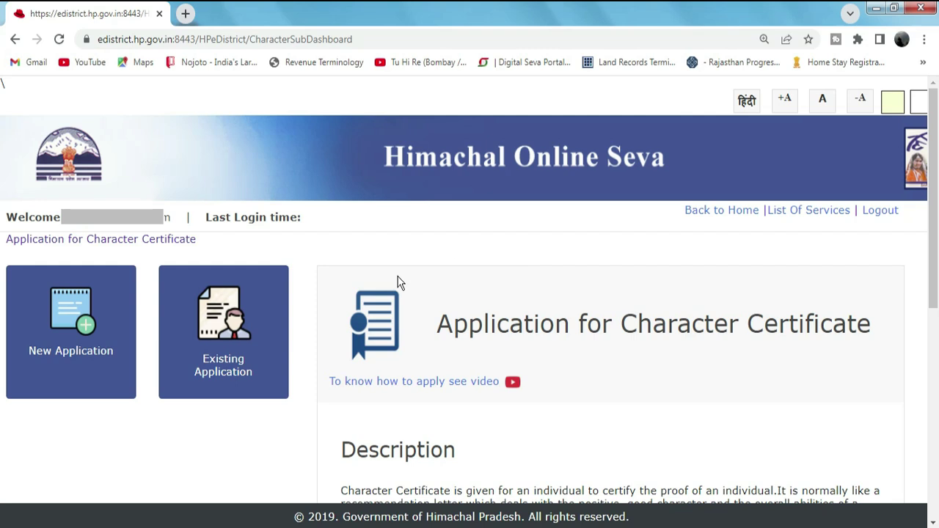
pyautogui.click(68, 306)
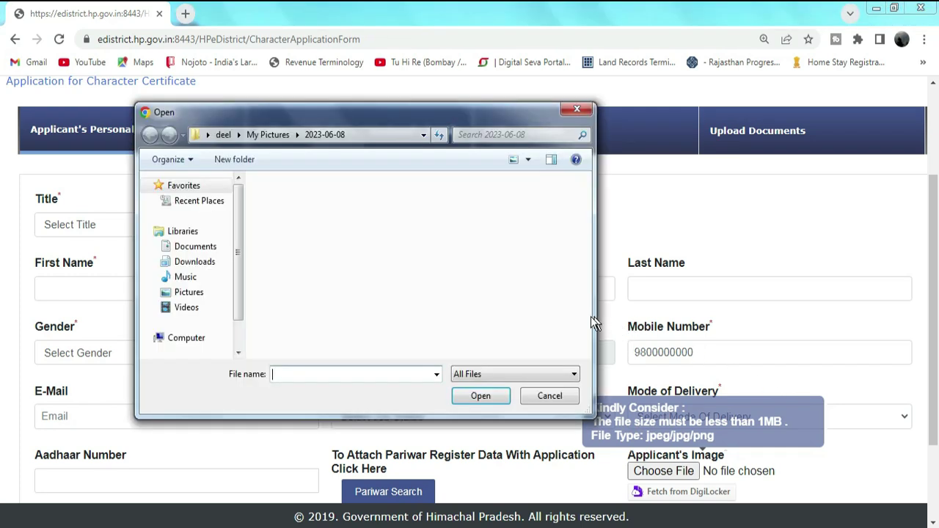
# Cancel the image file selection, set the applicant's title to Mr./ श्री and enter the applicant's first and last name.
pyautogui.click(577, 110)
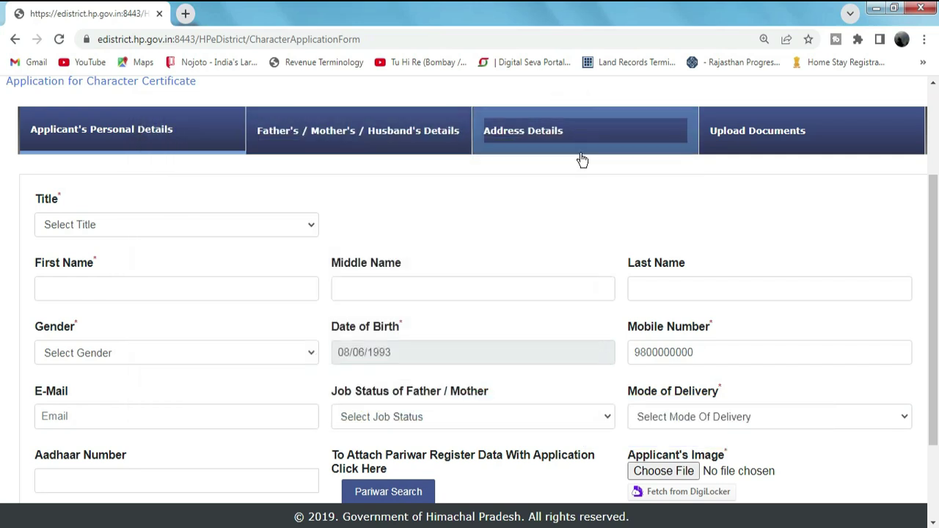
pyautogui.click(179, 228)
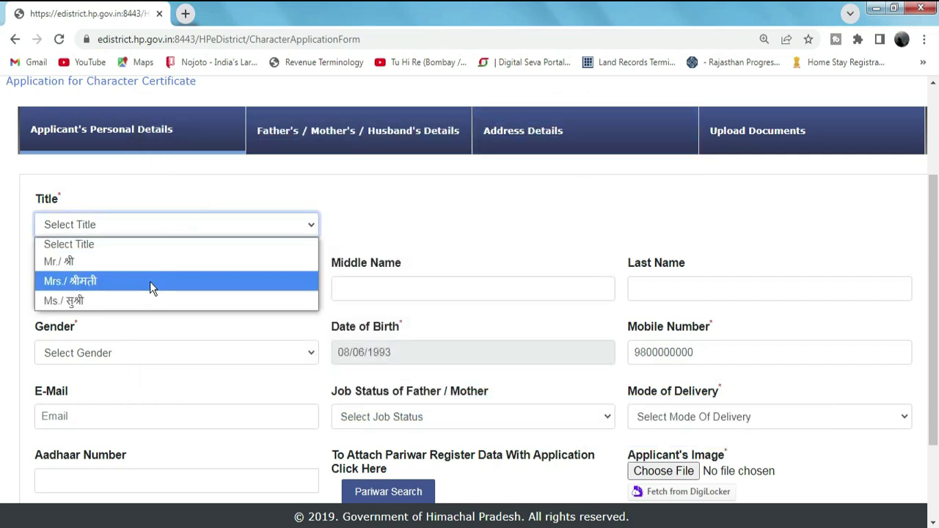
pyautogui.click(144, 258)
pyautogui.click(132, 289)
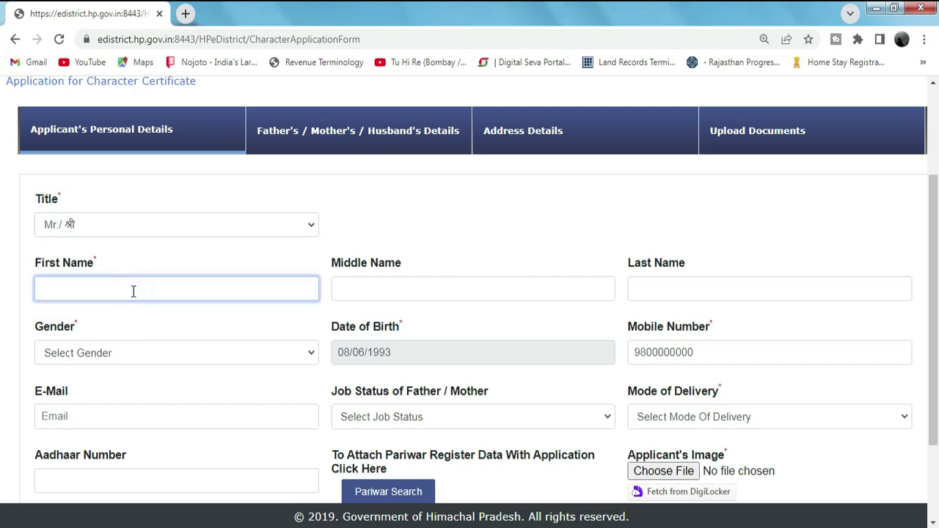
pyautogui.press('Tab')
pyautogui.press('Tab')
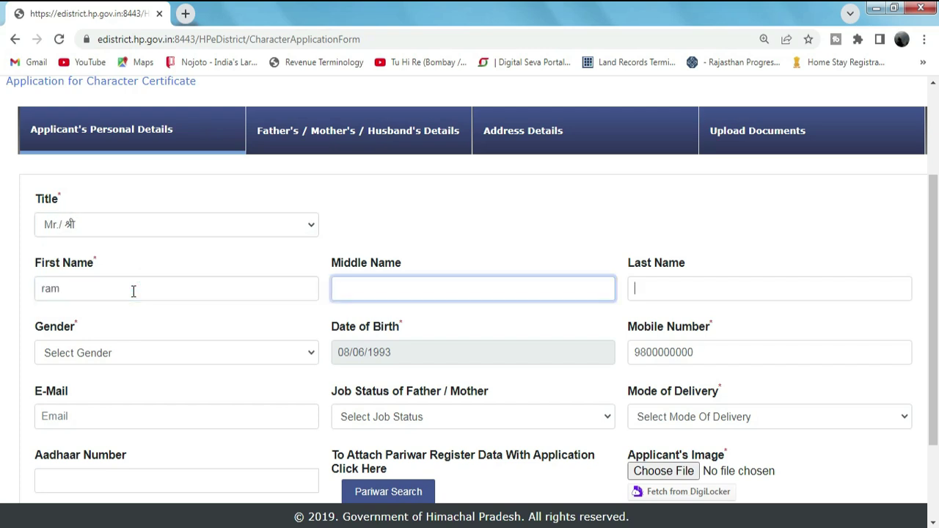
pyautogui.write('kumar')
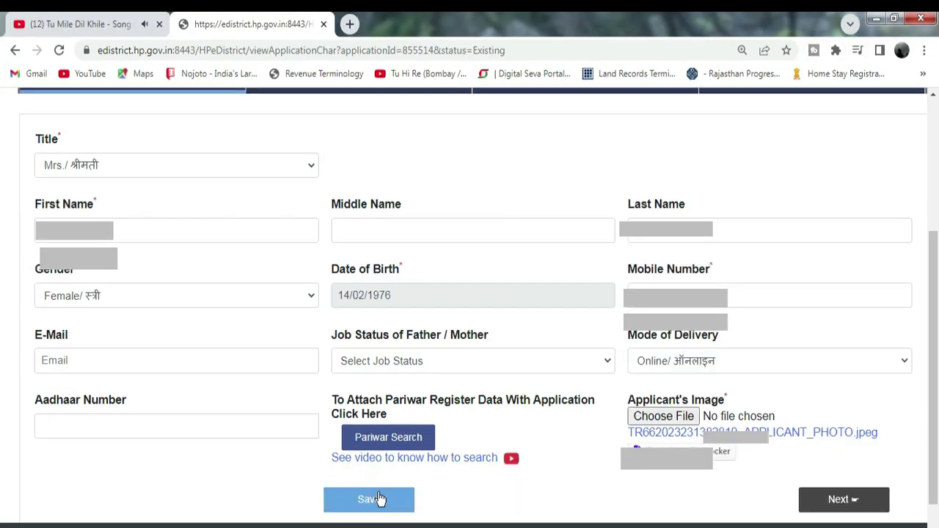
# Save the applicant's personal details, acknowledge the message and continue to the Father's / Mother's / Husband's Details.
pyautogui.click(378, 499)
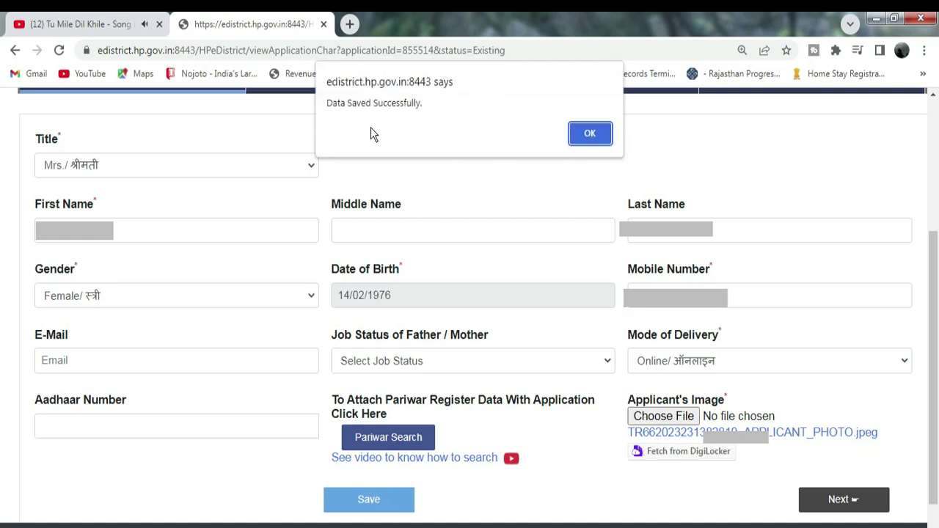
pyautogui.click(580, 134)
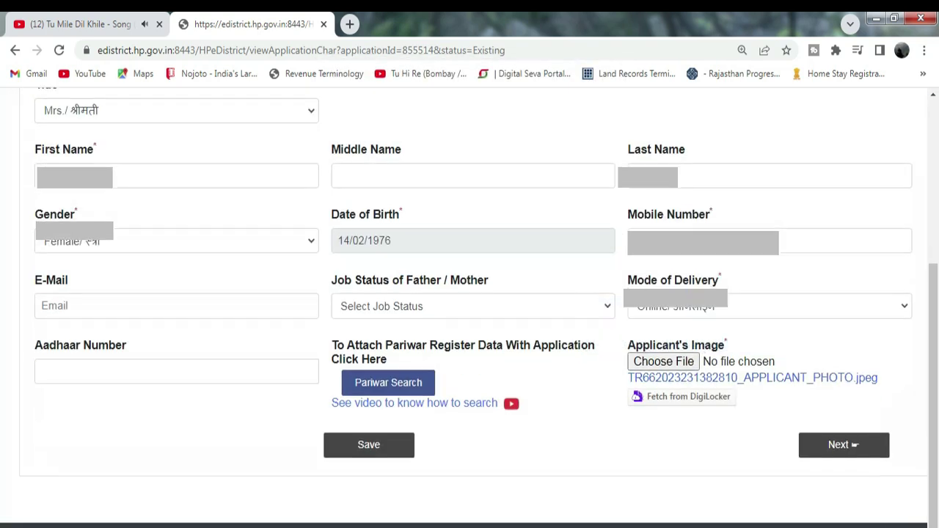
pyautogui.click(841, 449)
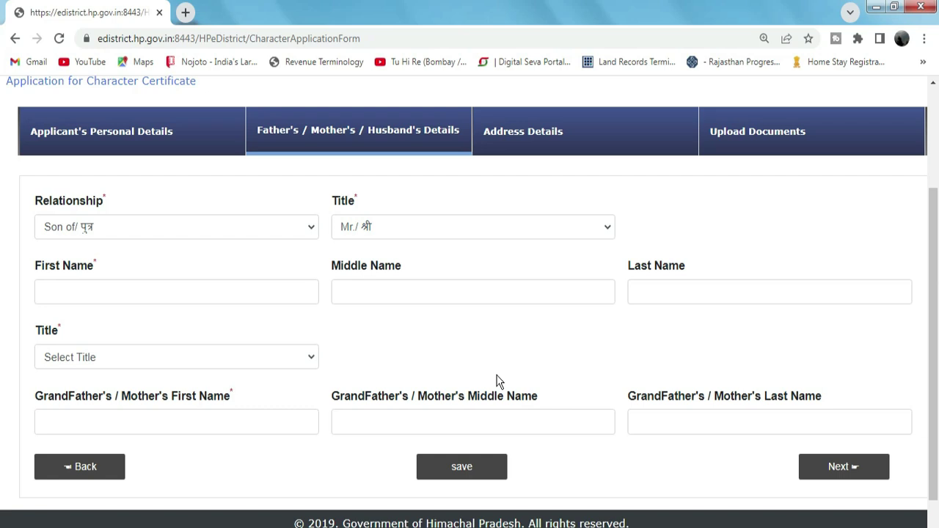
# Examine the available choices for the relationship and for the grandfather's / mother's title.
pyautogui.click(131, 227)
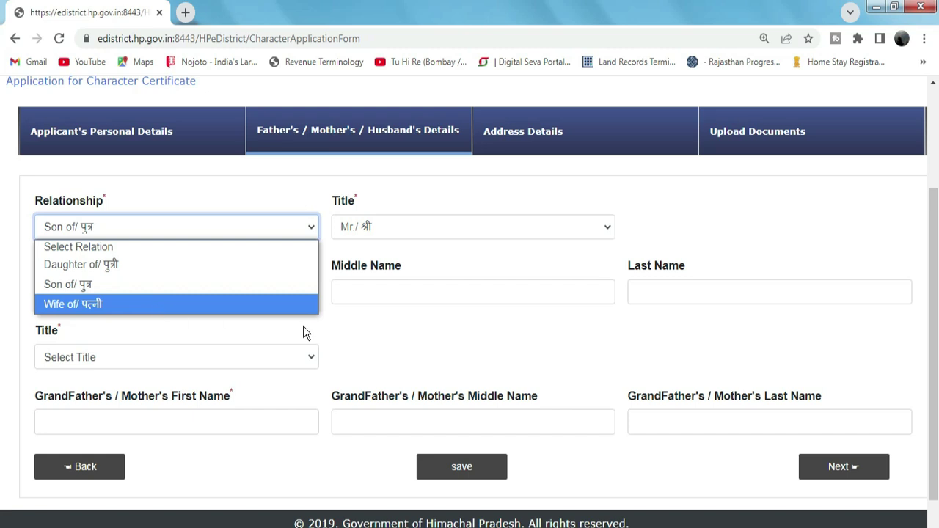
pyautogui.click(387, 342)
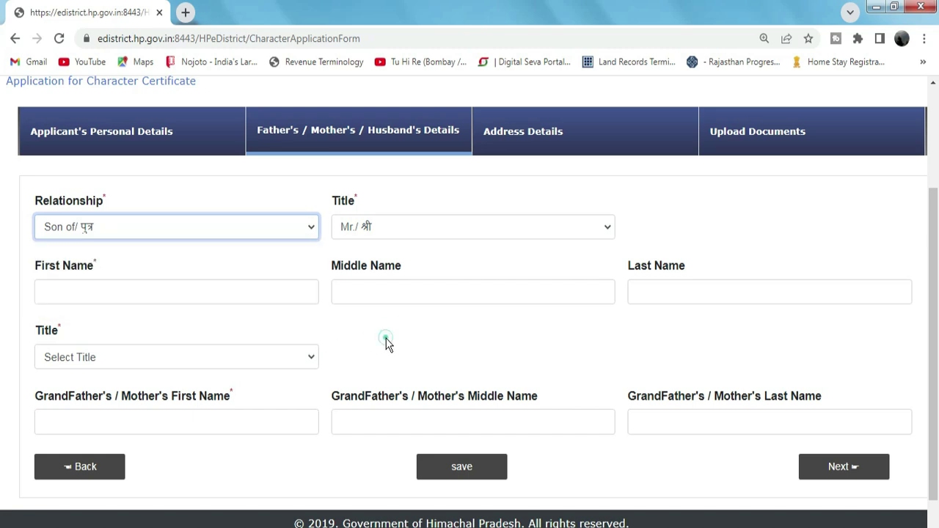
pyautogui.click(169, 359)
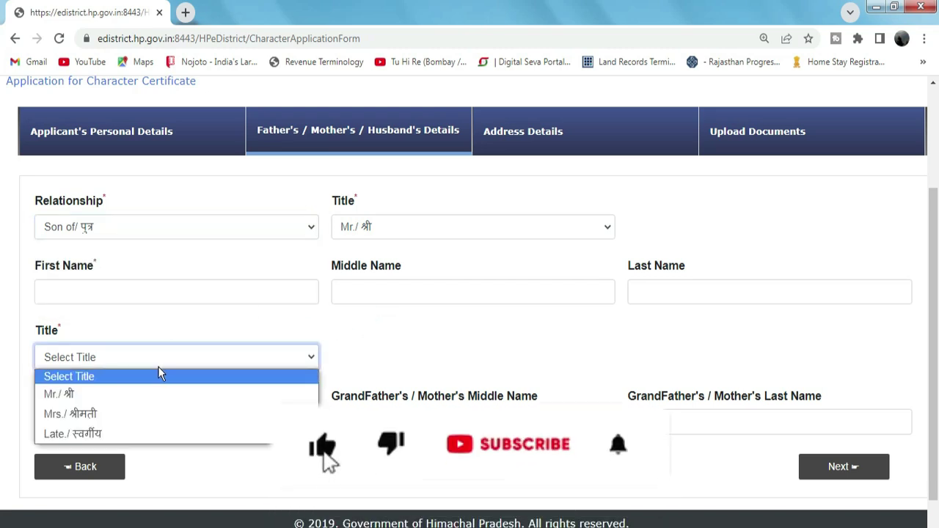
pyautogui.click(159, 368)
pyautogui.click(168, 360)
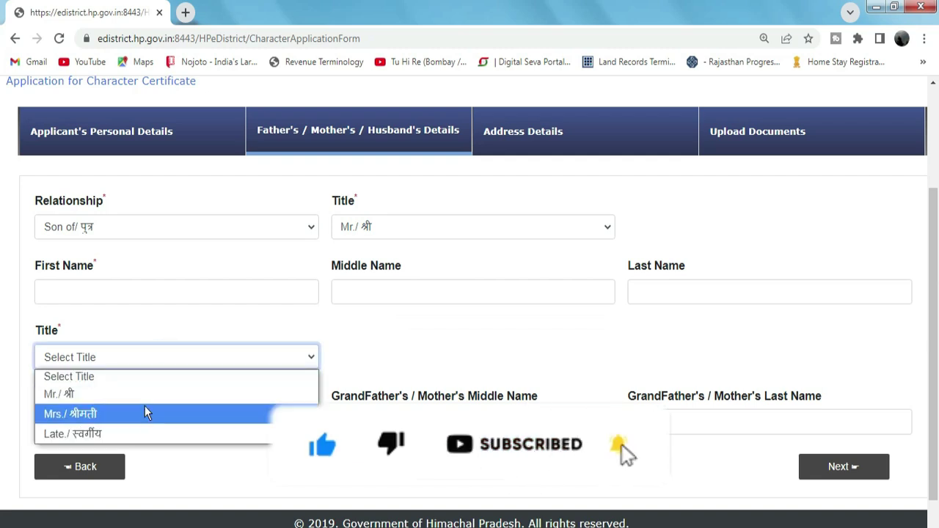
pyautogui.click(409, 330)
# Open the Address Details and examine the choices for the applicant's relationship with the land owner and for the district.
pyautogui.click(530, 130)
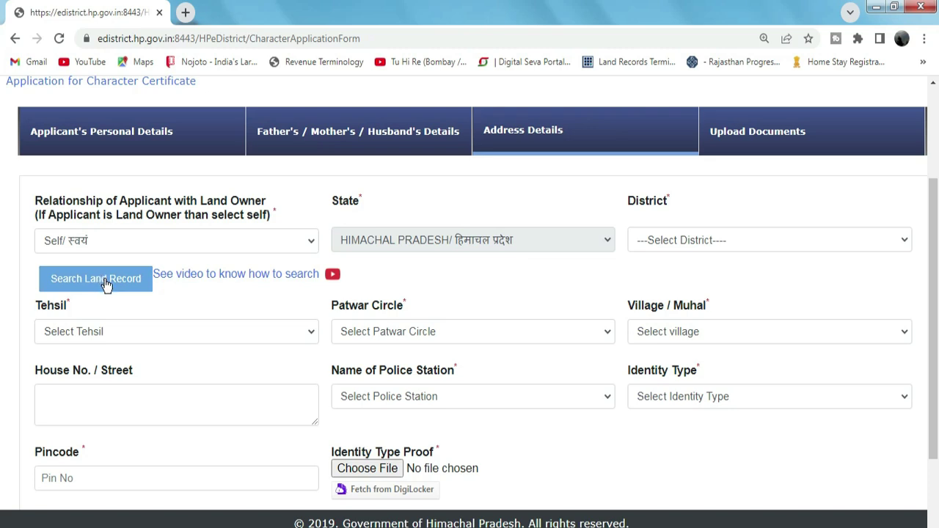
pyautogui.click(168, 240)
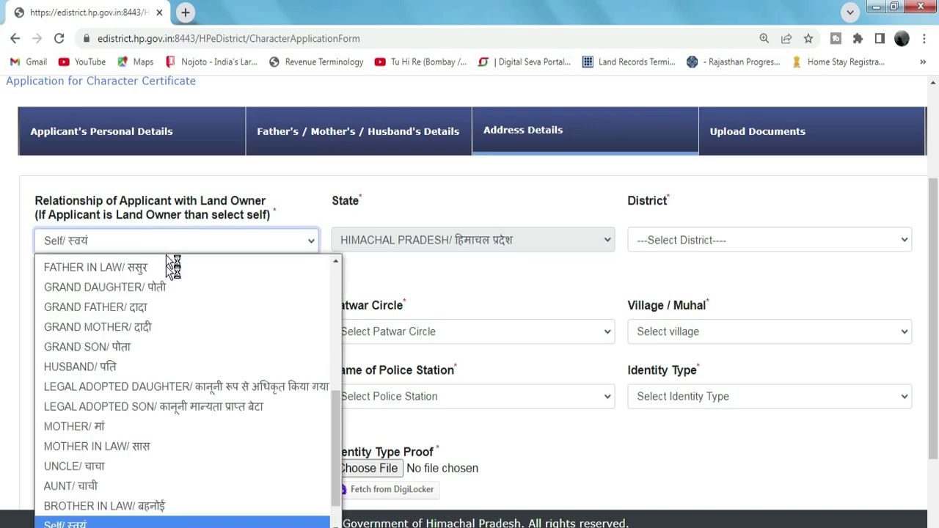
pyautogui.scroll(1, 174, 268)
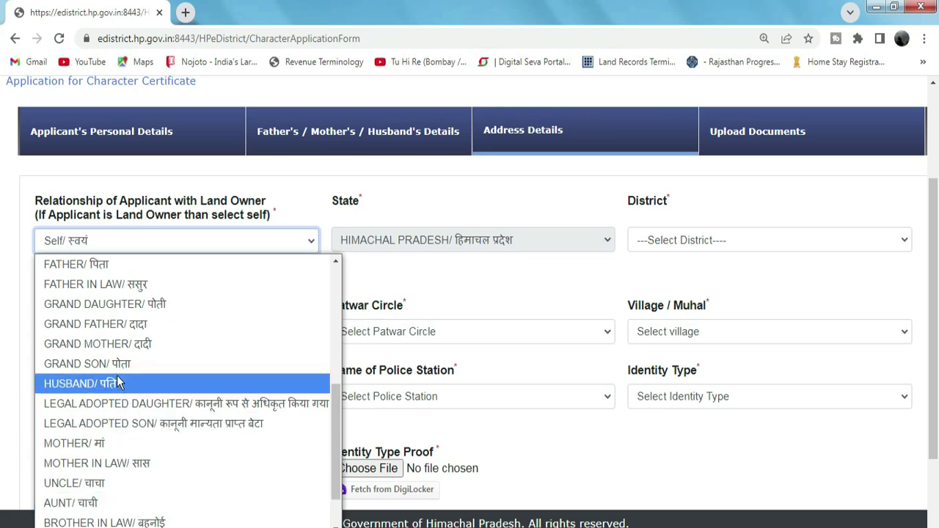
pyautogui.click(380, 271)
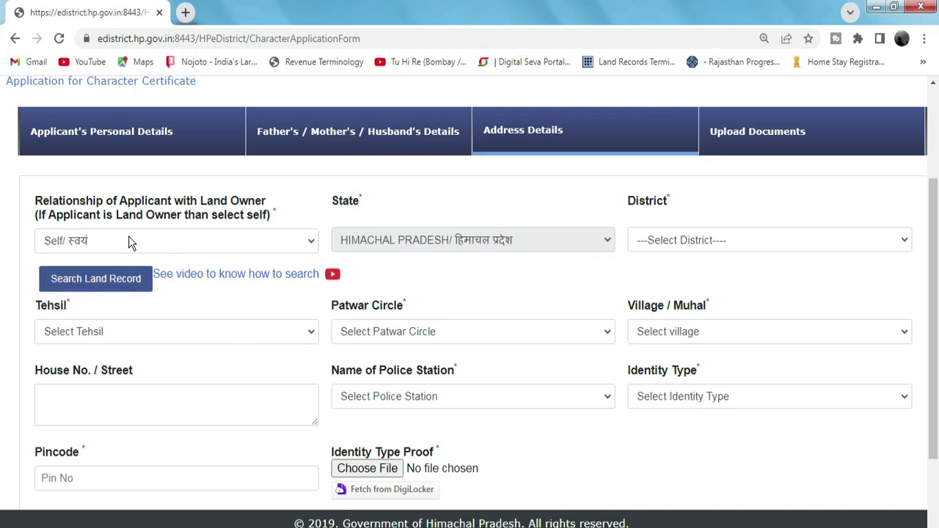
pyautogui.click(752, 240)
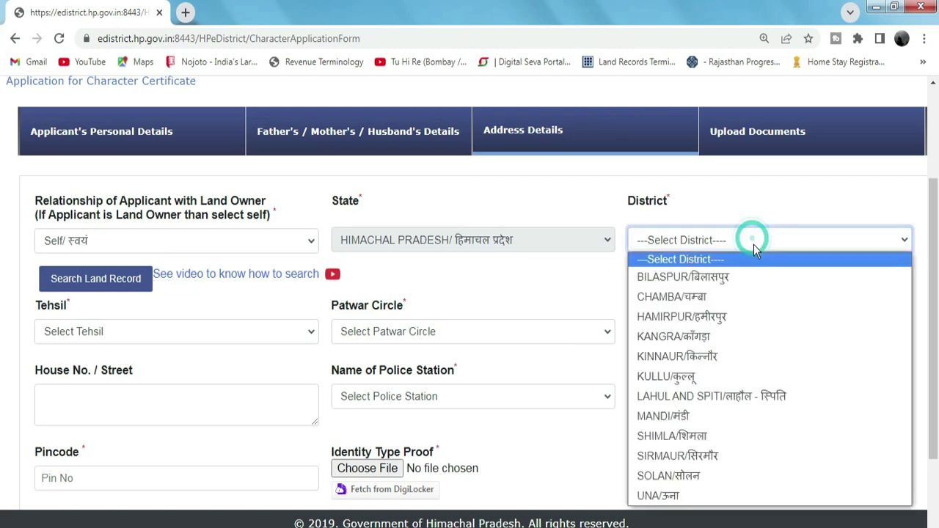
pyautogui.click(575, 286)
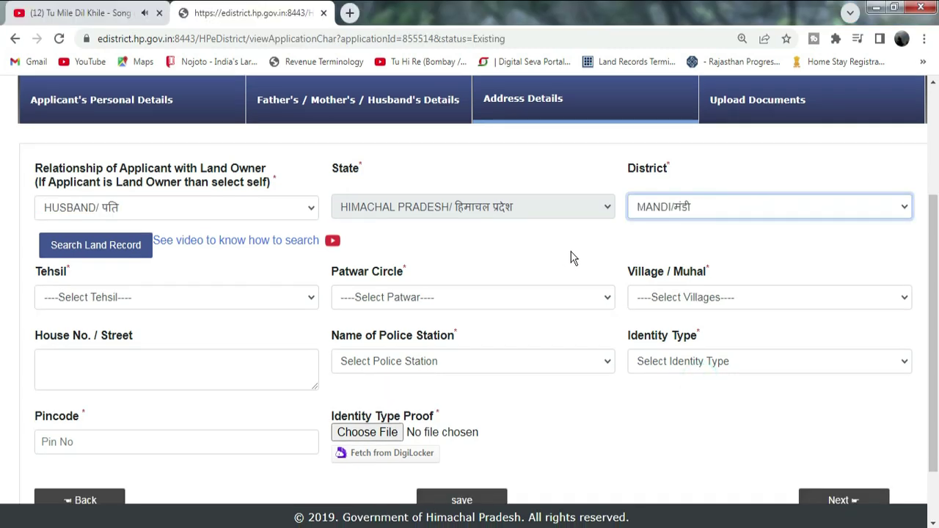
# Set the tehsil to Mandi / मण्डी, the patwar circle to Rahardhar/रेहडधार and the village to Bhiuli/भीयुली.
pyautogui.click(189, 296)
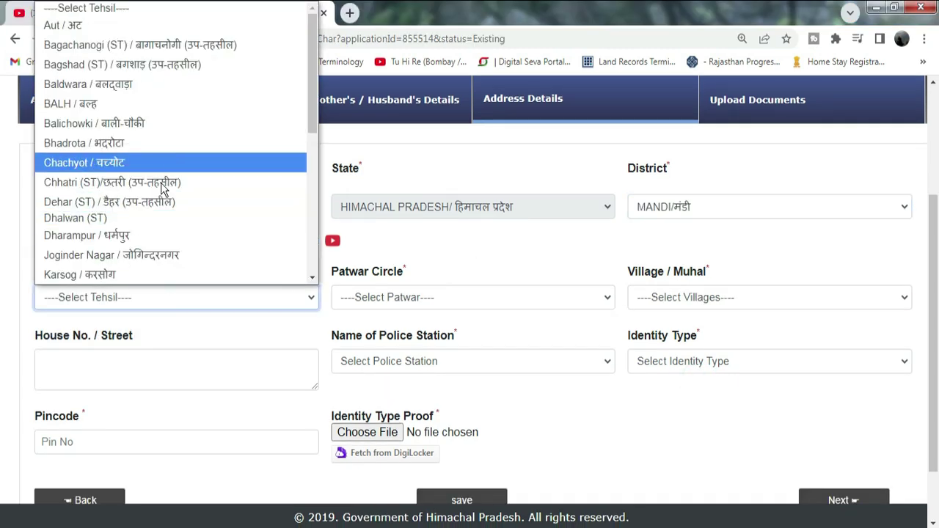
pyautogui.scroll(-2, 151, 250)
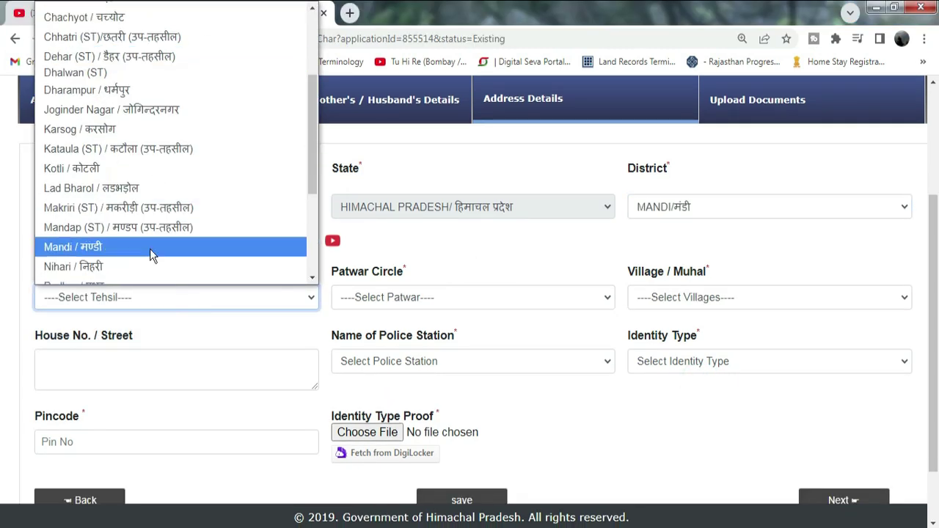
pyautogui.click(102, 246)
pyautogui.click(454, 297)
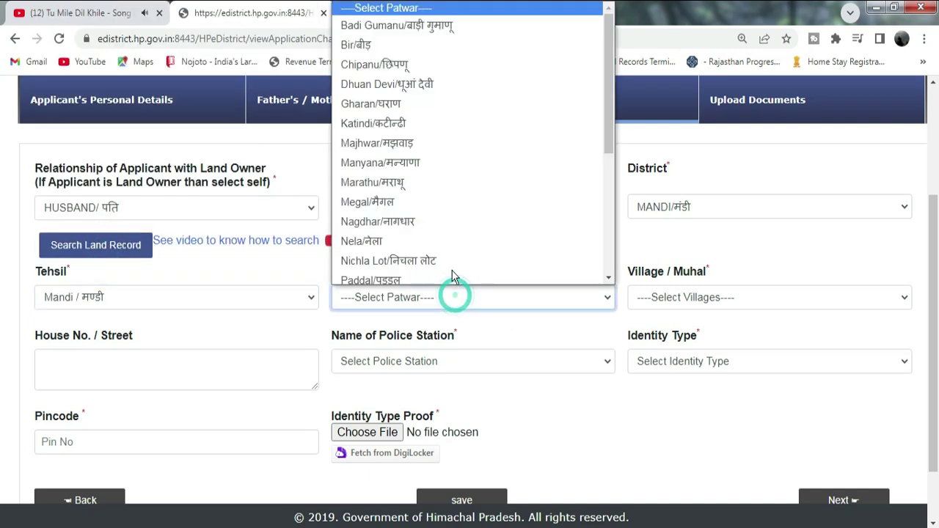
pyautogui.scroll(-2, 425, 225)
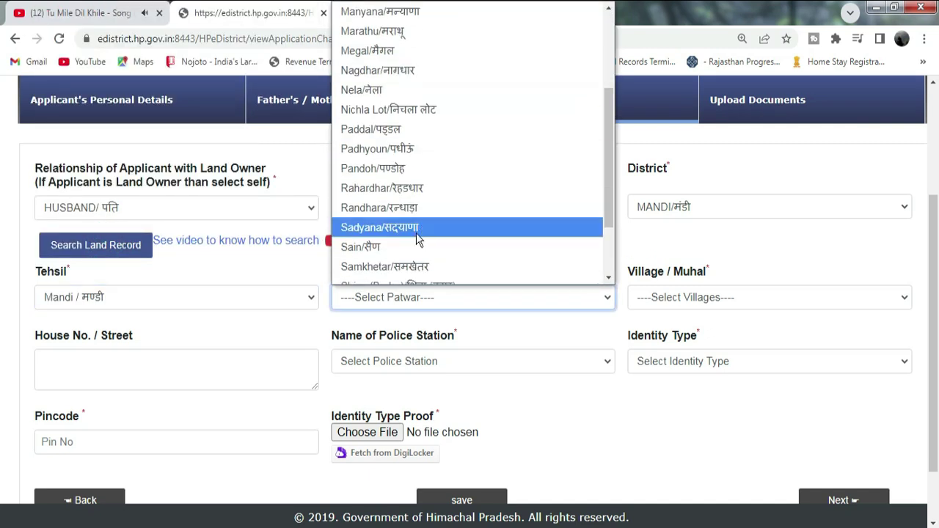
pyautogui.click(411, 188)
pyautogui.click(709, 297)
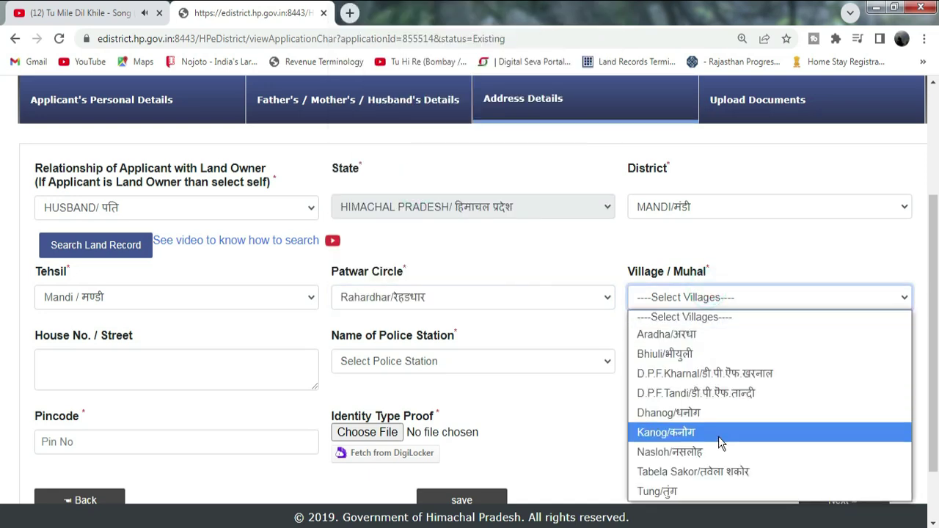
pyautogui.click(685, 358)
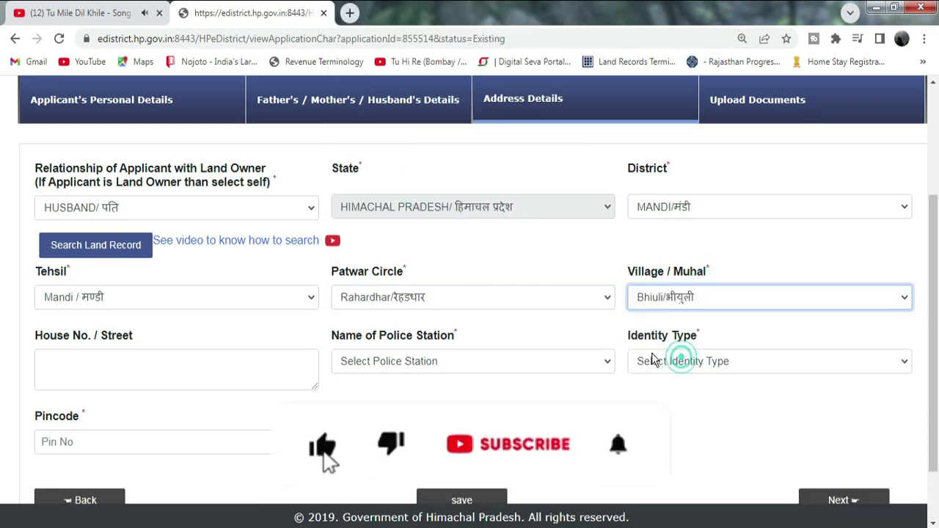
# Enter the applicant's house number and street in the address details.
pyautogui.scroll(-1, 199, 353)
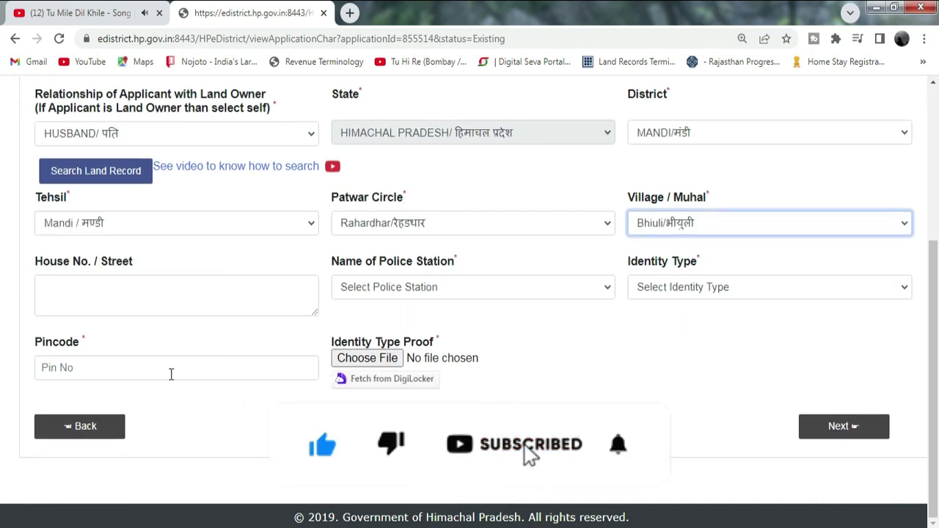
pyautogui.click(105, 296)
pyautogui.write('HNo')
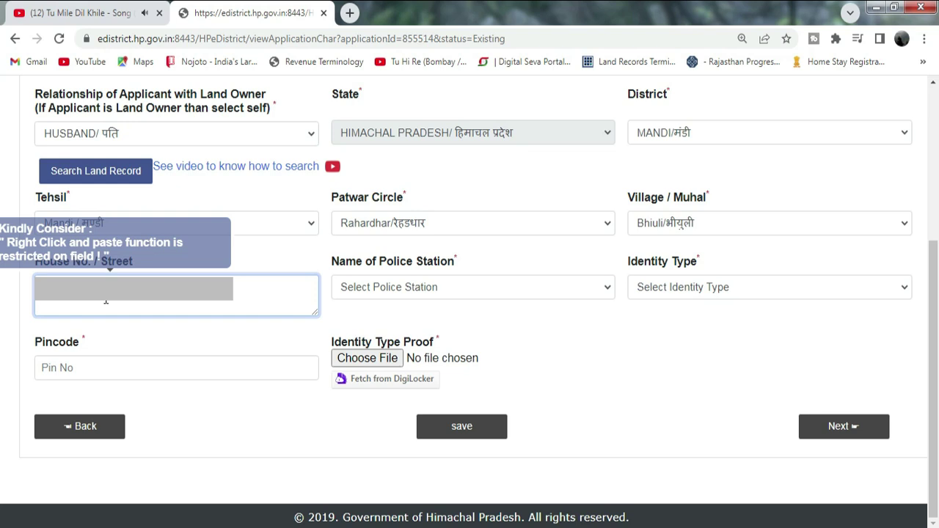
# Set the police station to SADAR MANDI and the identity type to UID, and save the address details.
pyautogui.click(441, 287)
pyautogui.scroll(-3, 382, 183)
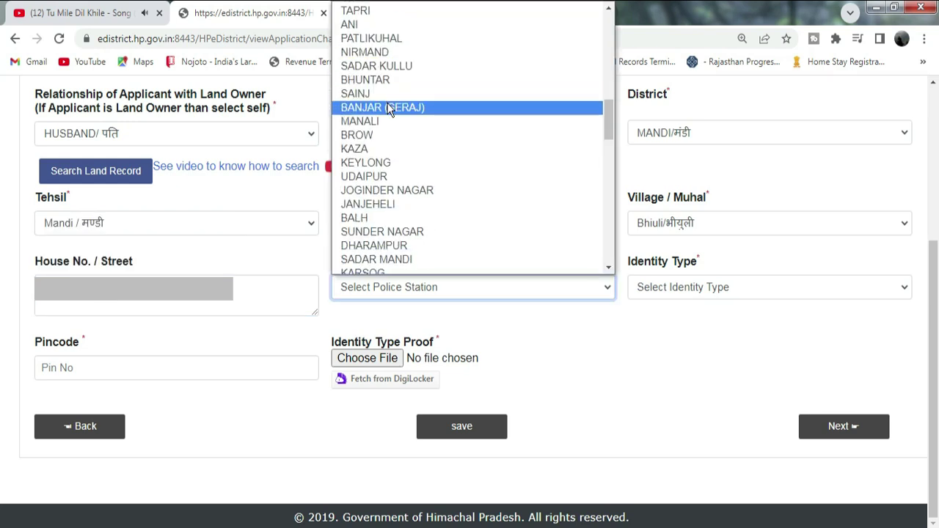
pyautogui.click(375, 261)
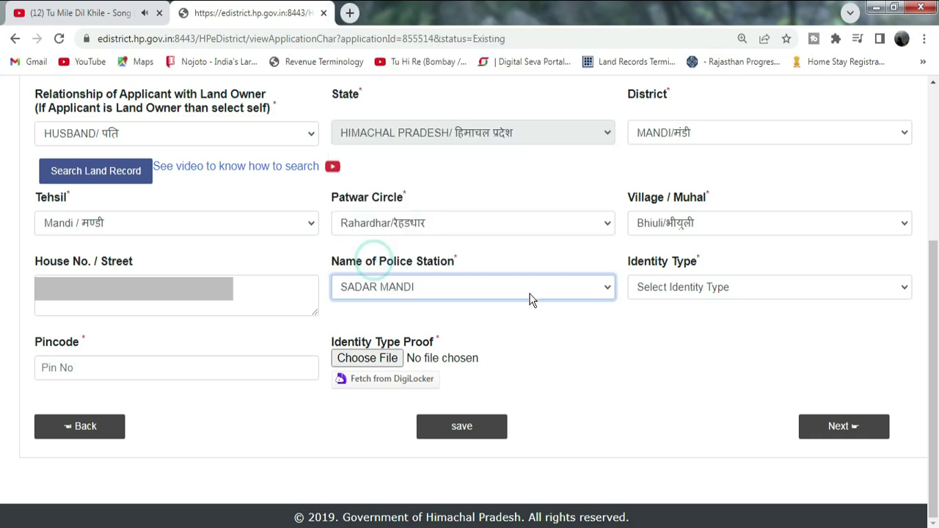
pyautogui.click(734, 287)
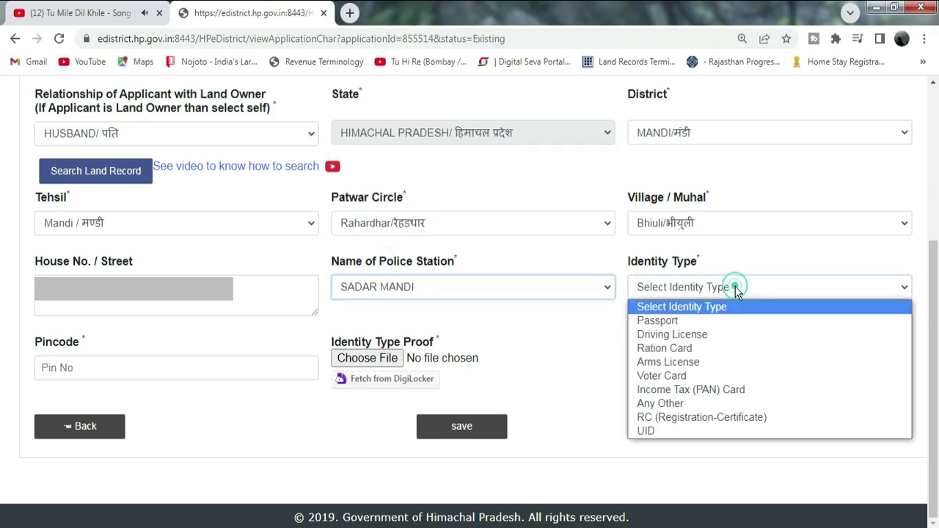
pyautogui.click(724, 431)
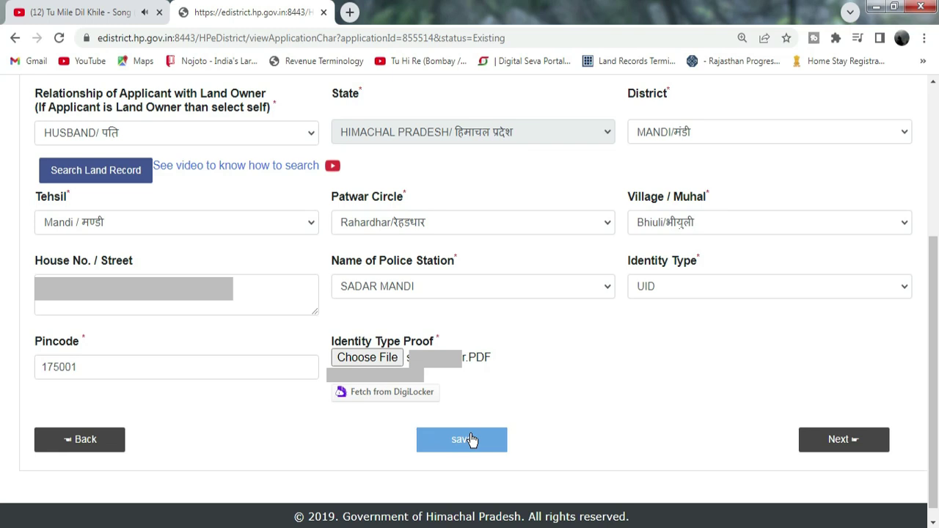
pyautogui.click(465, 438)
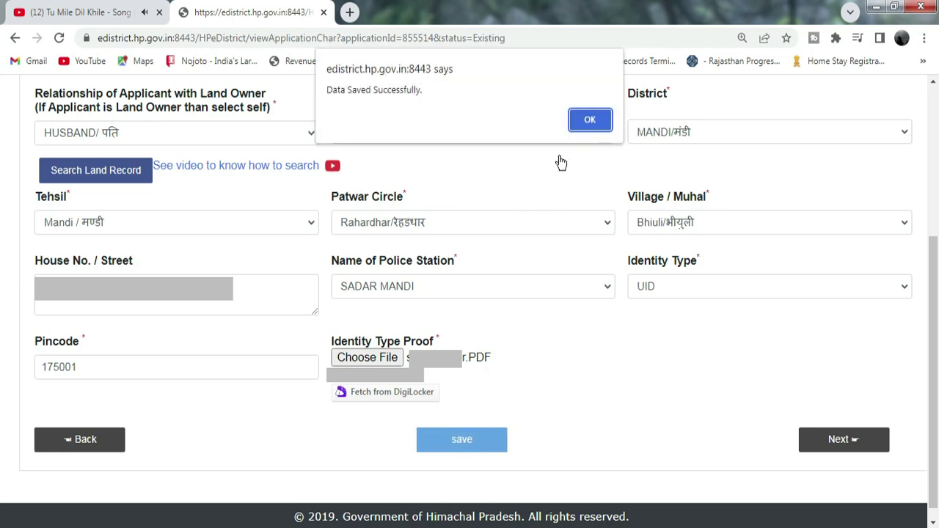
pyautogui.click(584, 121)
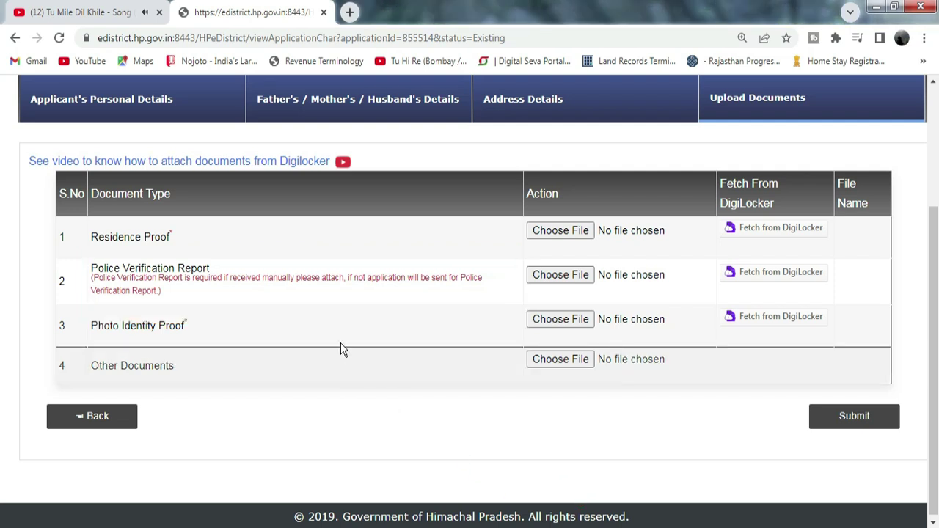
# Attach the applicant's Aadhaar PDF from the 2023-06-06 pictures folder as the residence proof.
pyautogui.click(576, 234)
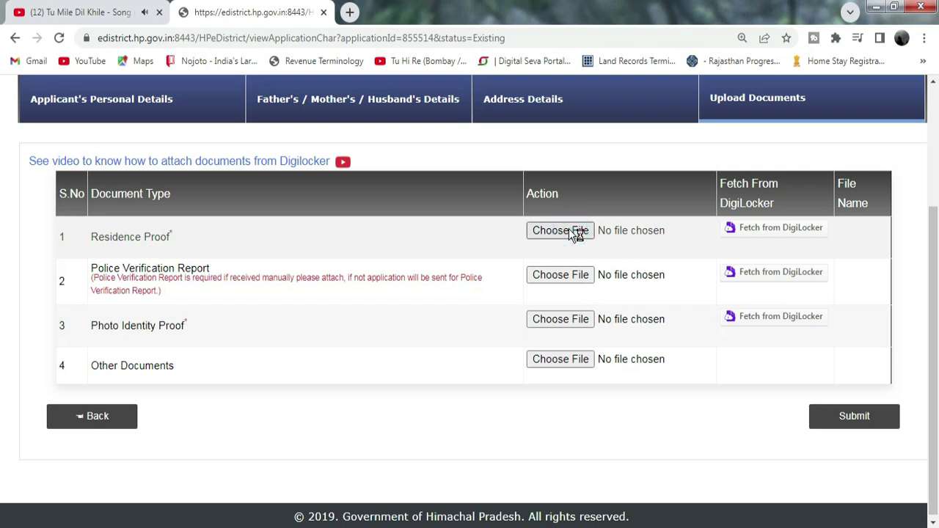
pyautogui.click(240, 265)
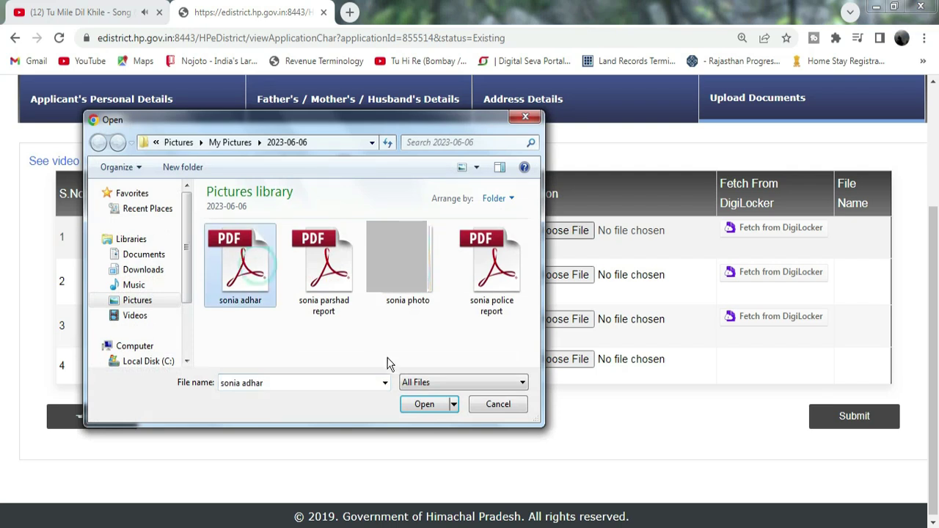
pyautogui.click(422, 404)
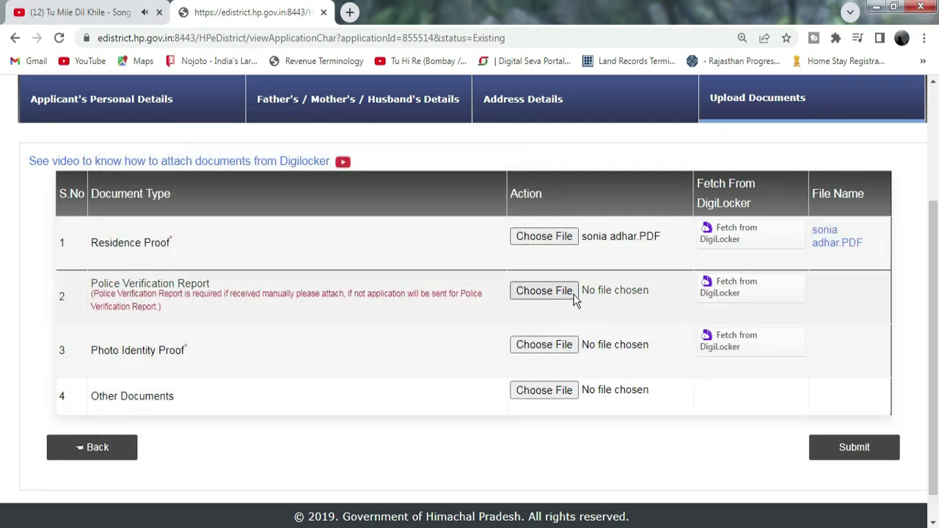
# Attach the applicant's police report PDF from the 2023-06-06 folder as the police verification report.
pyautogui.click(550, 291)
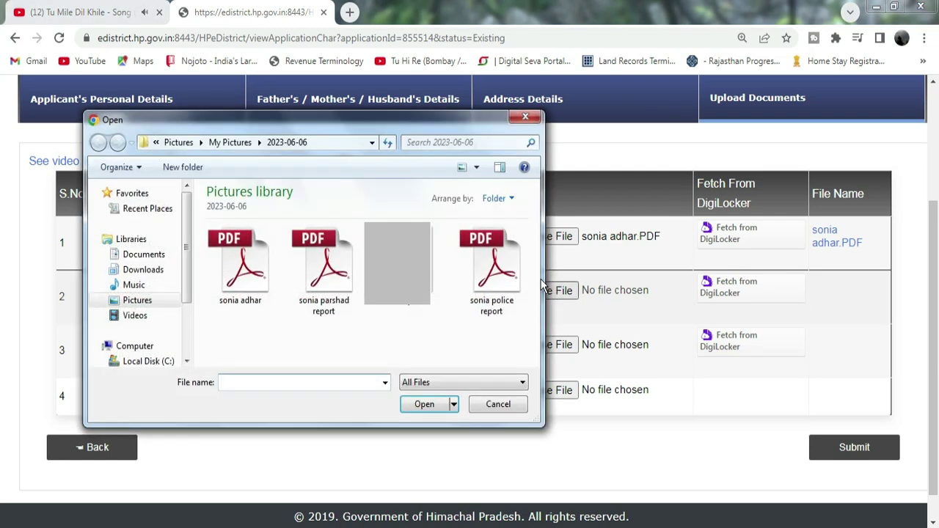
pyautogui.click(474, 304)
pyautogui.click(422, 404)
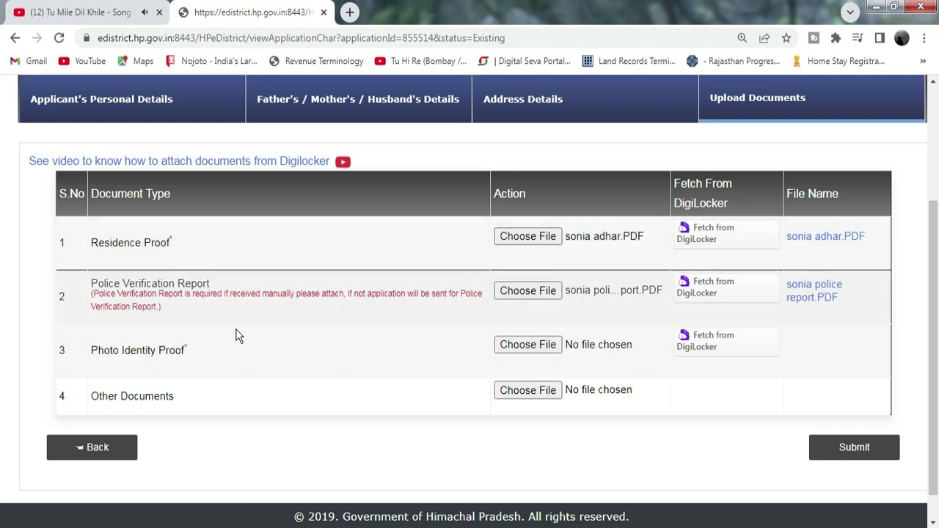
# Attach the applicant's parshad report PDF from the 2023-06-06 folder under Other Documents.
pyautogui.click(533, 394)
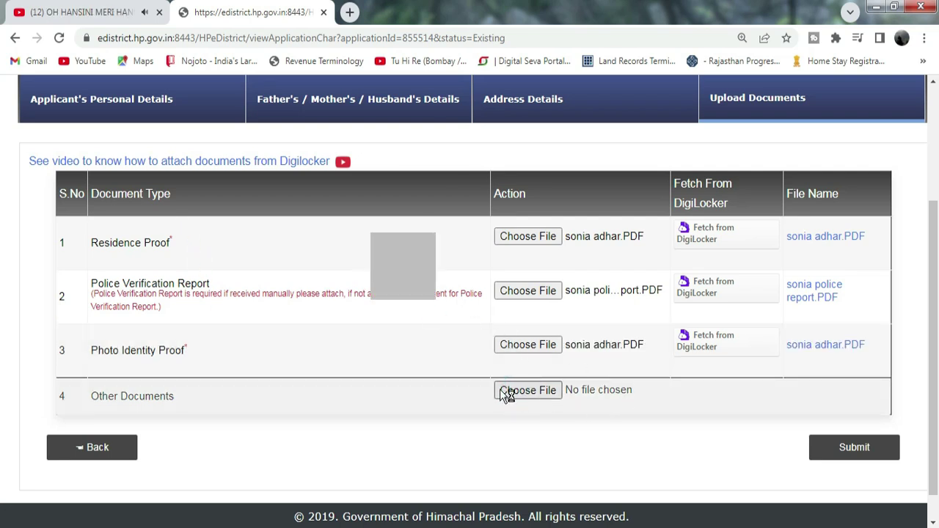
pyautogui.click(324, 270)
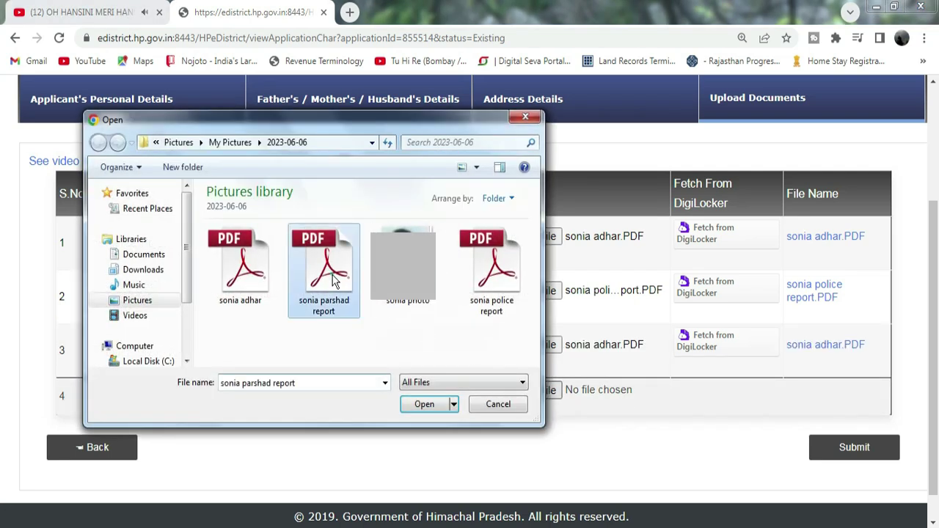
pyautogui.click(426, 405)
# Submit the Character Certificate application with its uploaded documents and acknowledge the submission to proceed to payment.
pyautogui.click(841, 455)
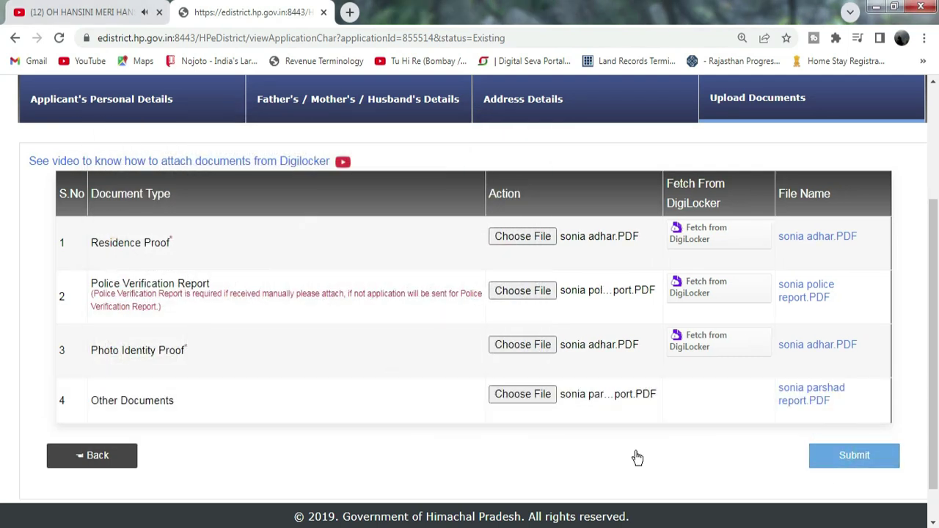
pyautogui.scroll(-1, 629, 457)
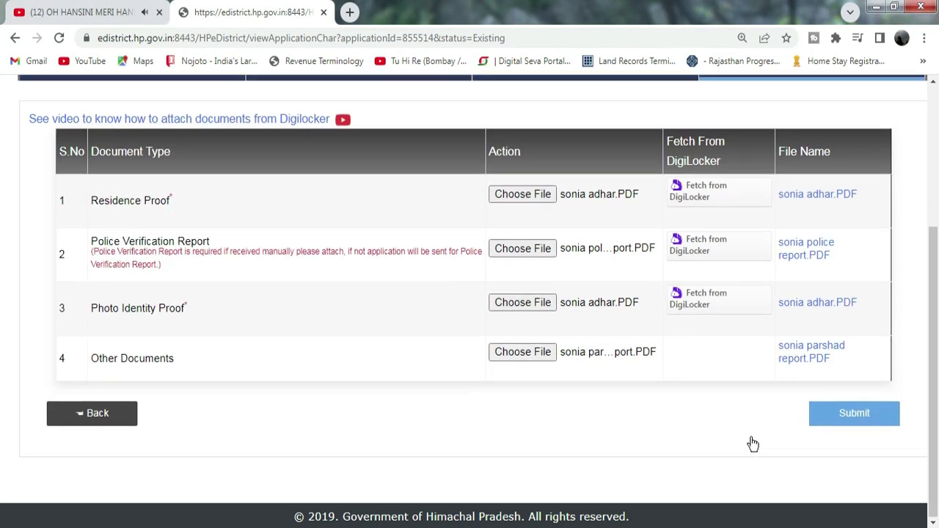
pyautogui.click(852, 425)
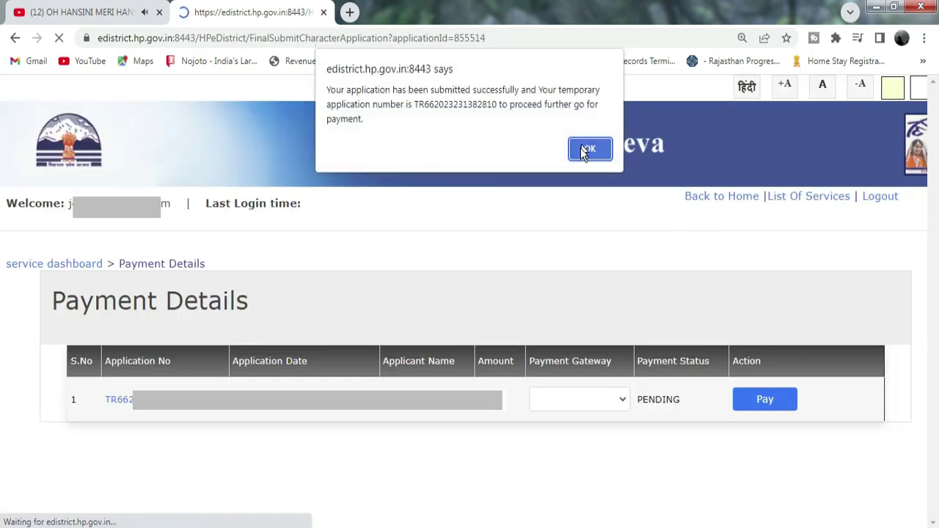
pyautogui.click(589, 149)
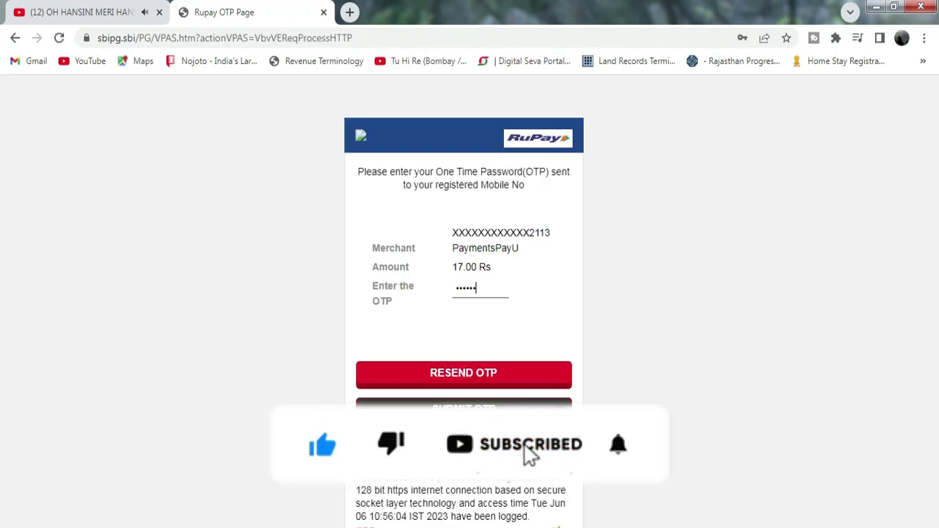
# Submit the one-time password for the RuPay card payment and return to the portal's home page of submitted applications.
pyautogui.press('Return')
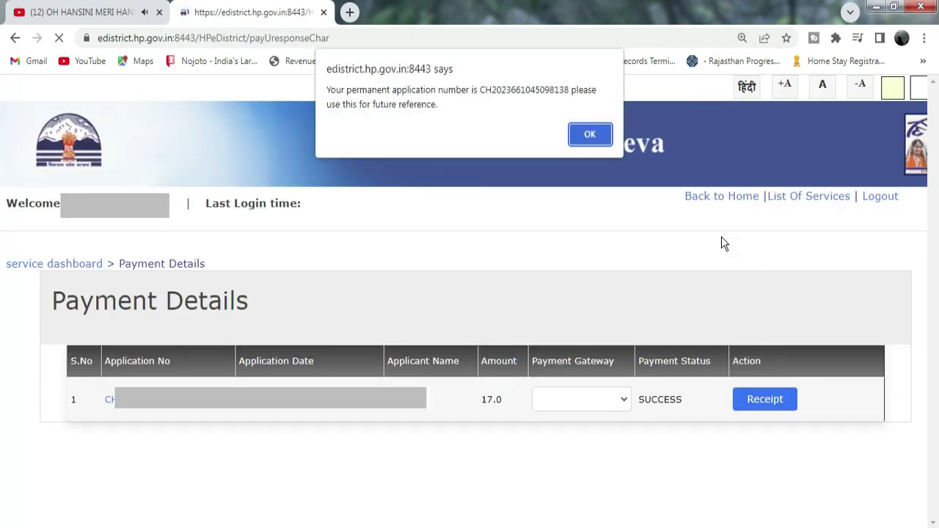
pyautogui.click(588, 134)
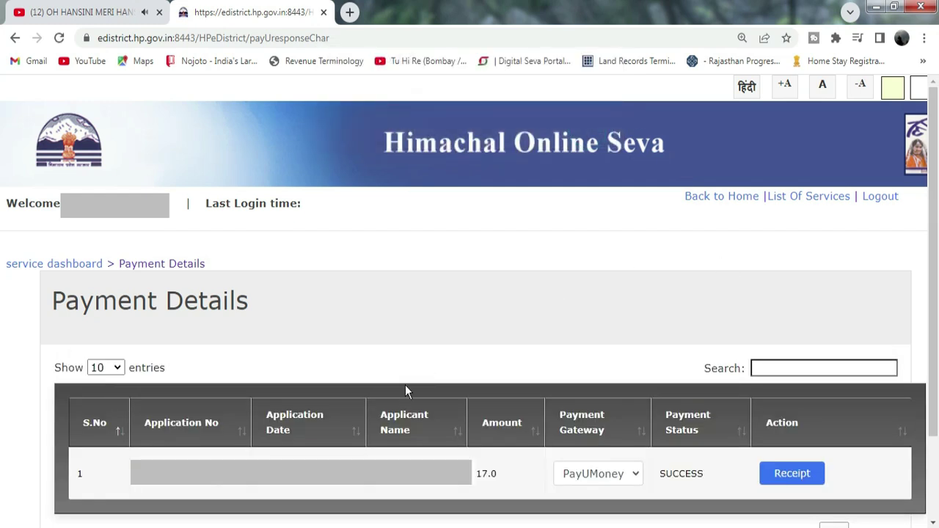
pyautogui.click(725, 197)
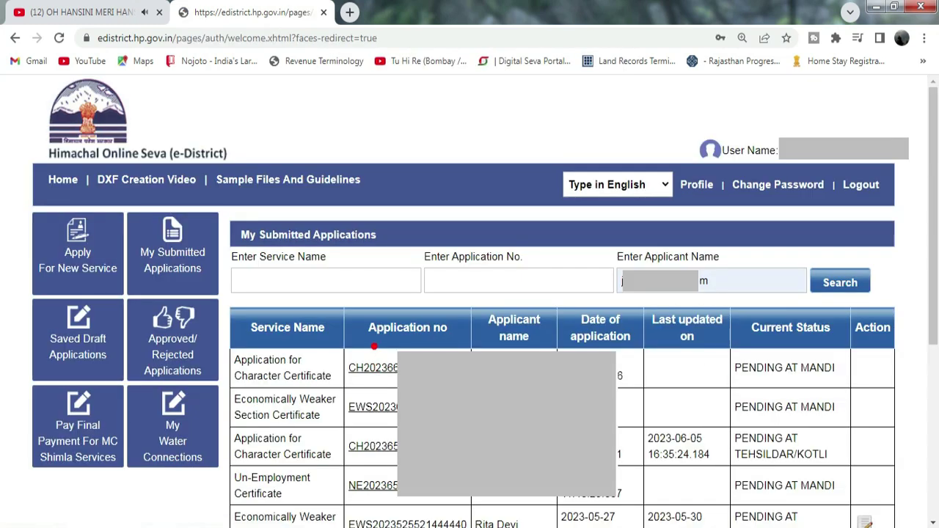